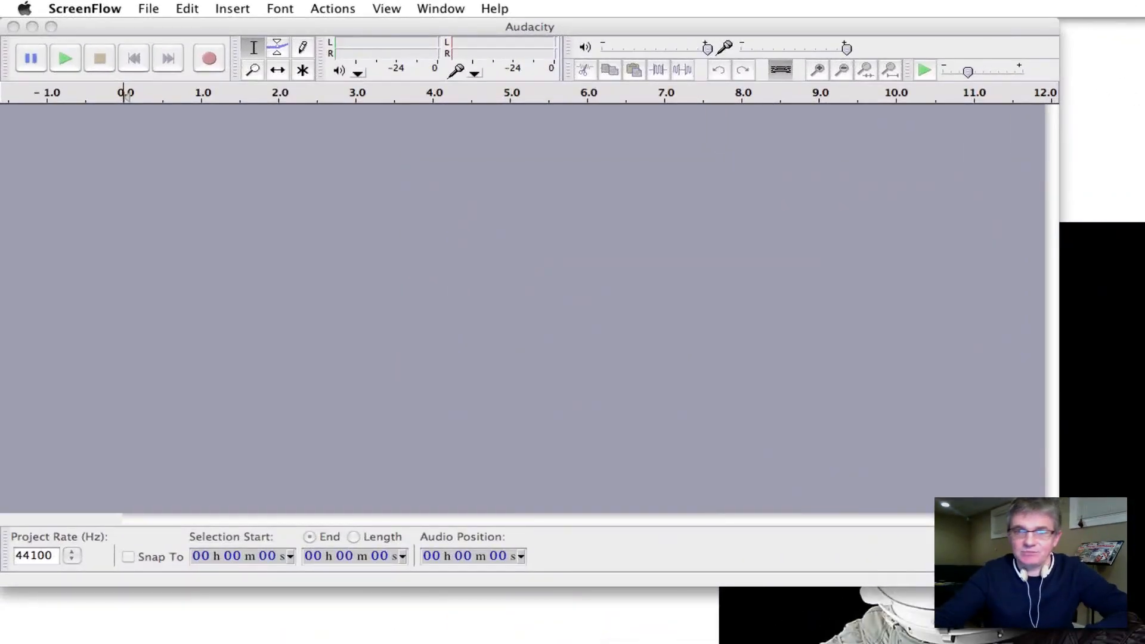
# Make the empty 44100 Hz Audacity project window active.
pyautogui.click(300, 111)
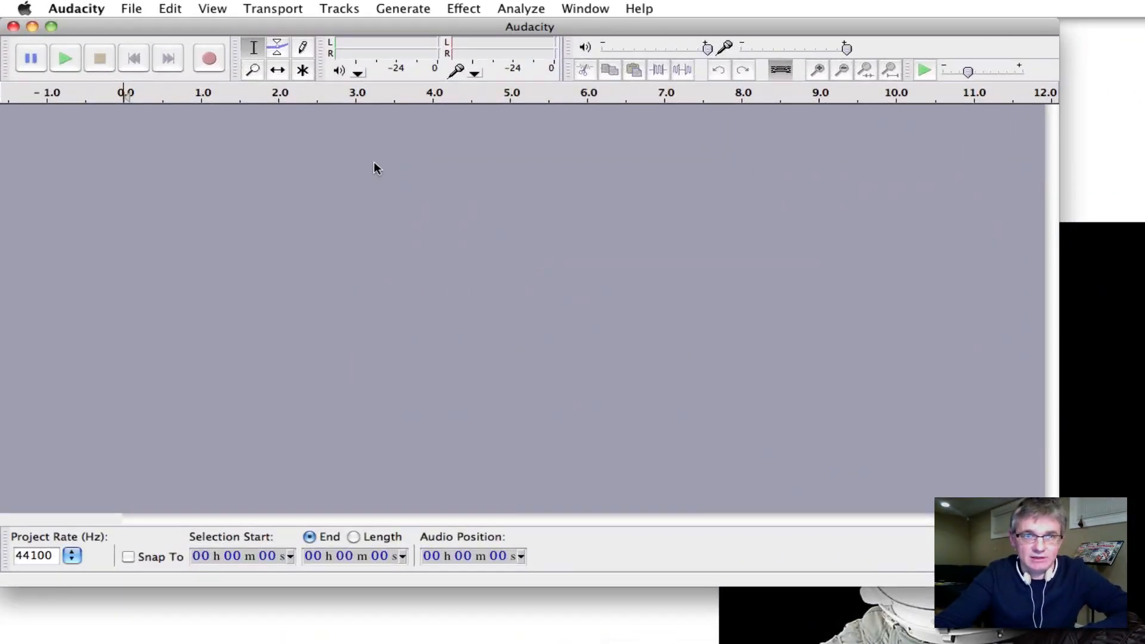
# Record about 15.7 seconds of rhythmic clapping onto a first mono track.
pyautogui.click(208, 58)
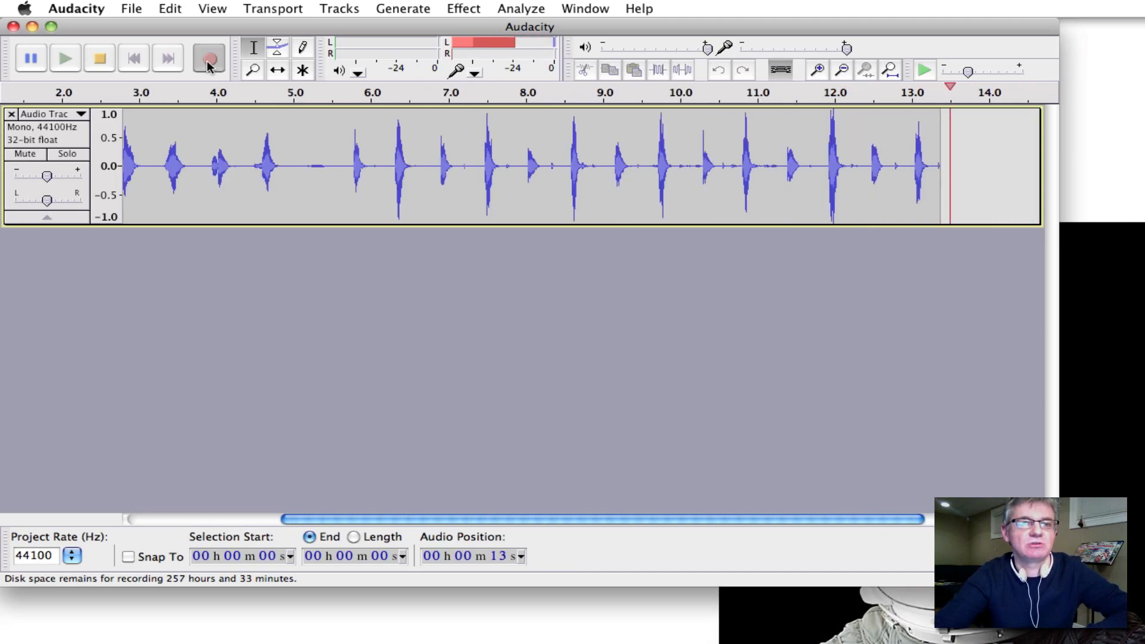
pyautogui.click(105, 59)
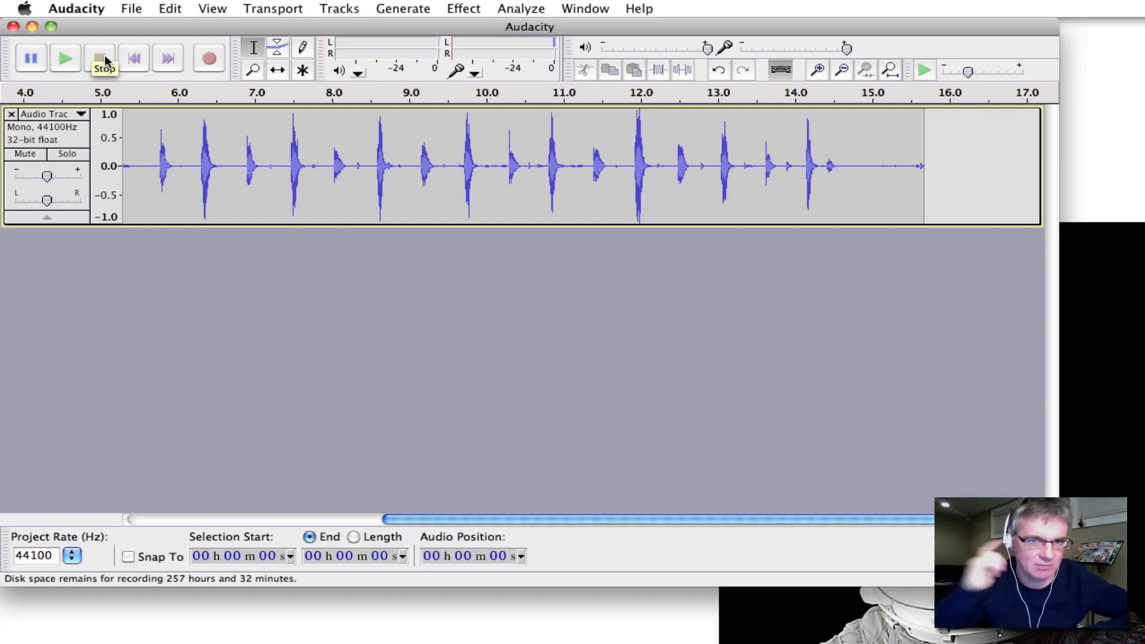
# Play back the first clapping take with the whole project fitted to the window, then stop.
pyautogui.click(67, 59)
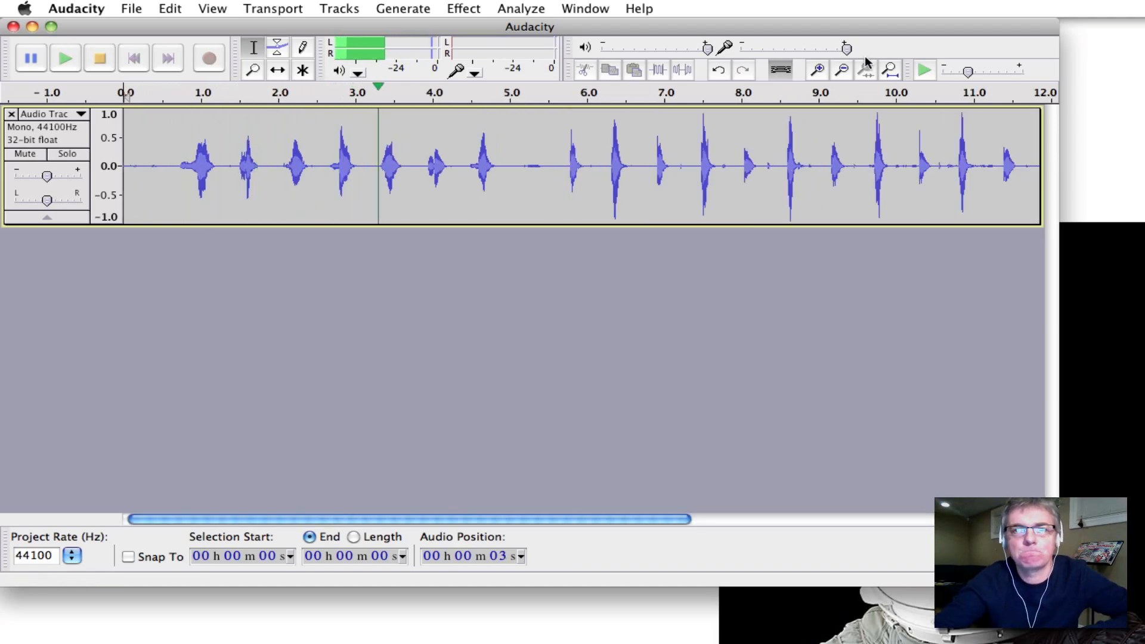
pyautogui.click(890, 70)
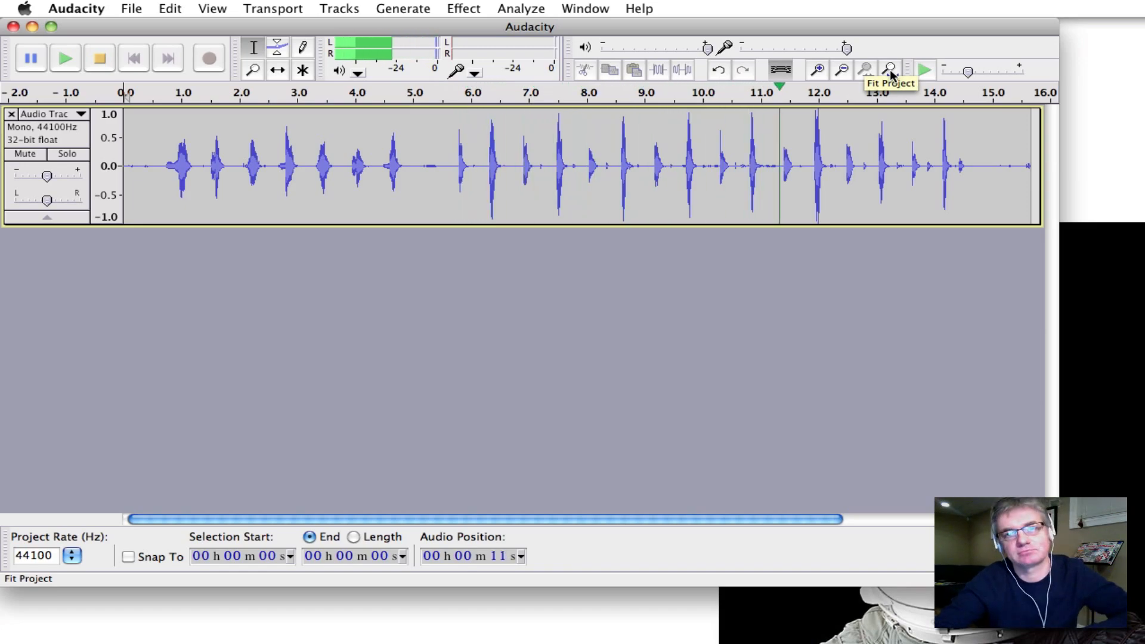
pyautogui.click(109, 70)
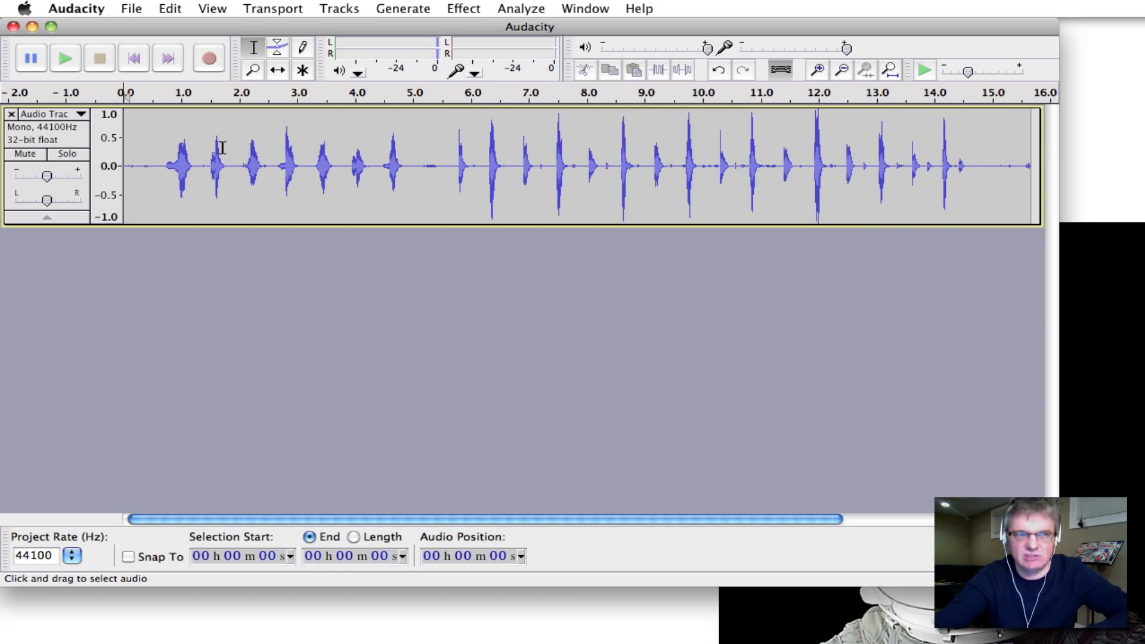
# Record a second 15-second clapping take on a new track, then play both tracks together.
pyautogui.click(210, 65)
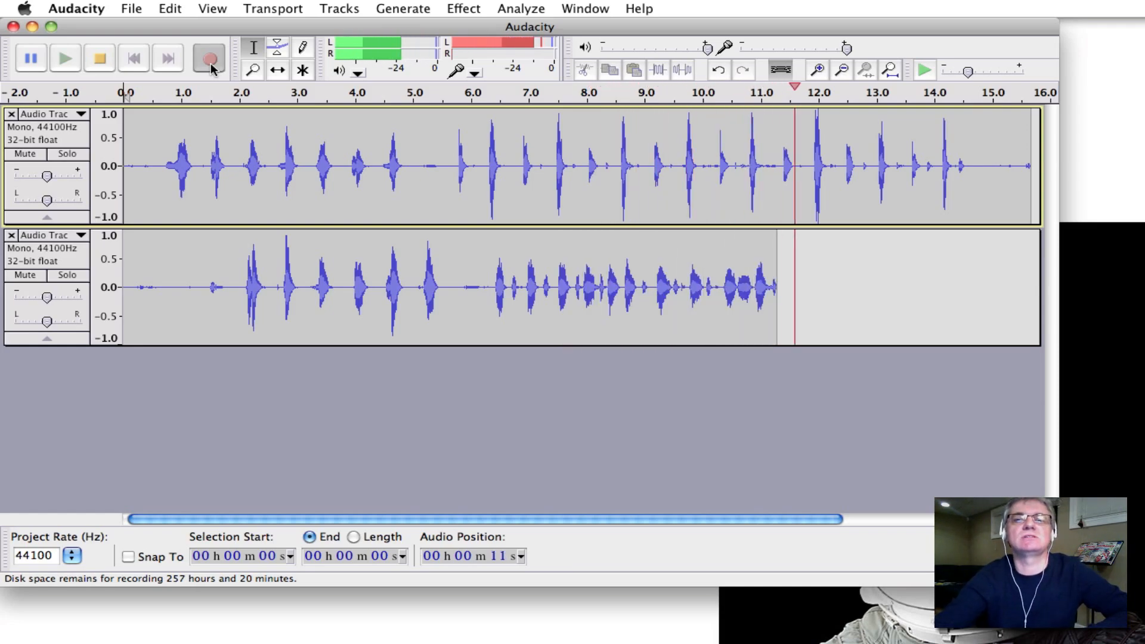
pyautogui.click(102, 59)
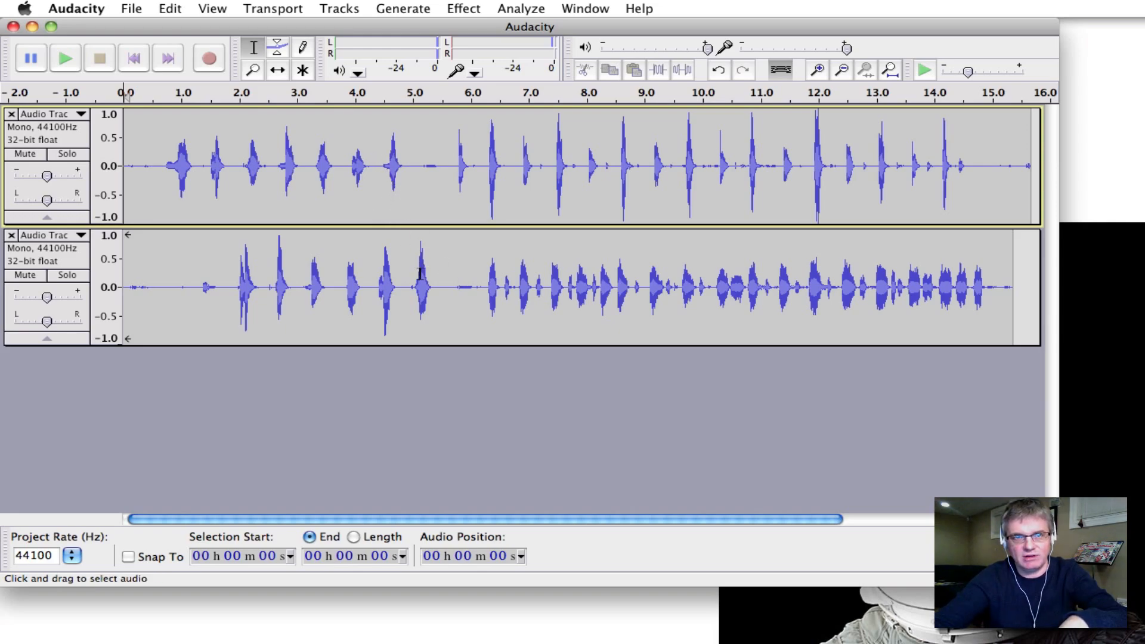
pyautogui.click(65, 58)
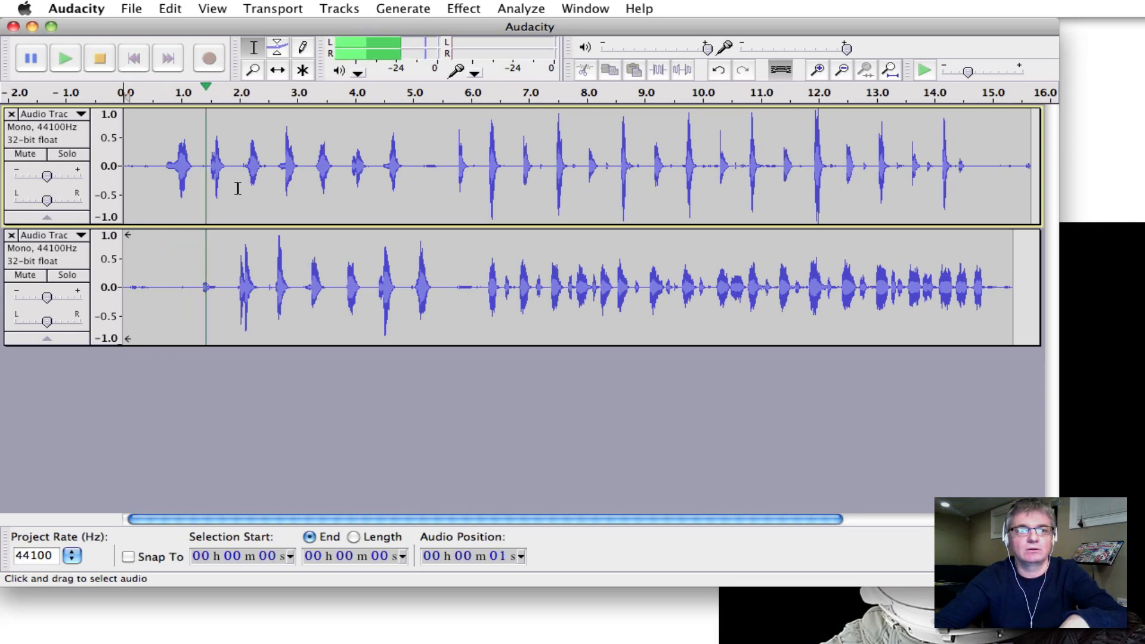
pyautogui.click(99, 59)
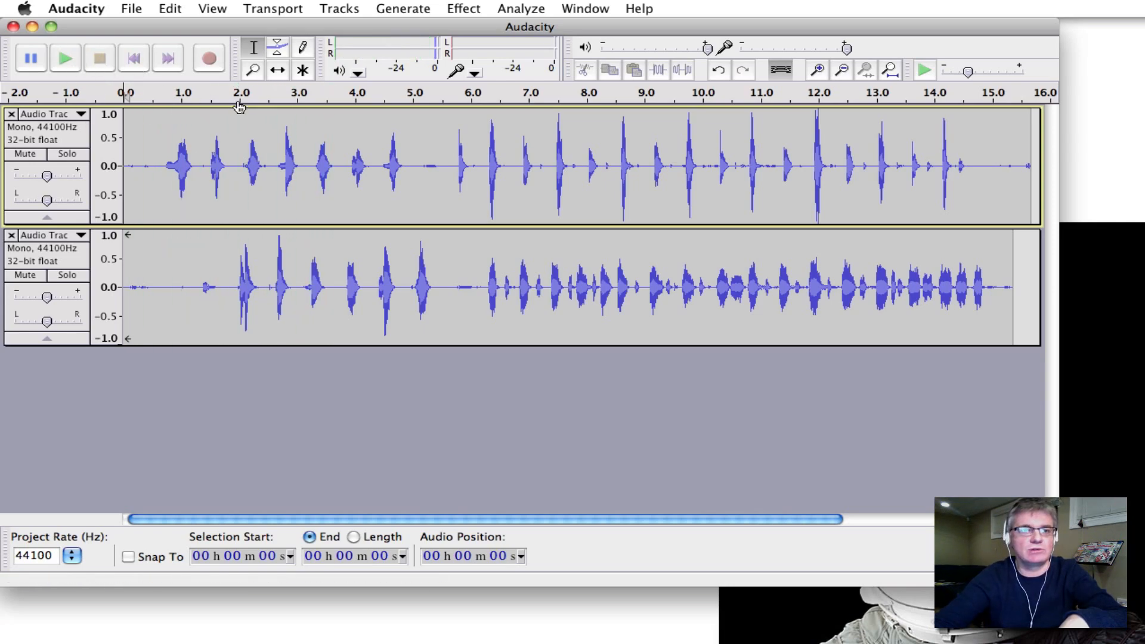
# Slide the lower track earlier with Time Shift, then mark its clap near 4.0 s.
pyautogui.click(275, 72)
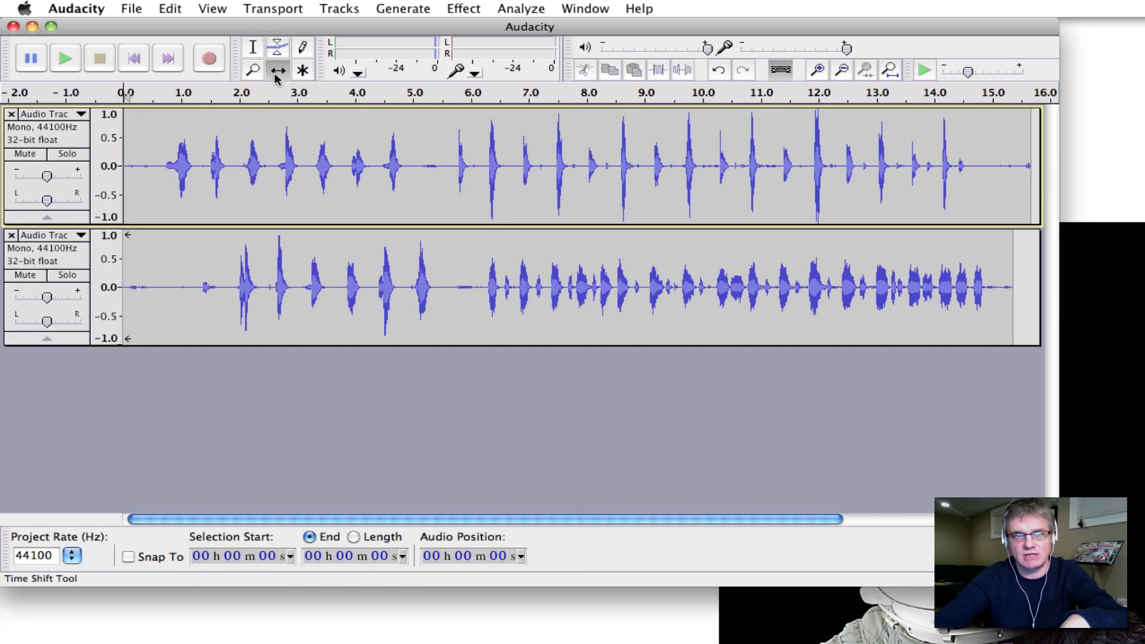
pyautogui.moveTo(392, 246); pyautogui.dragTo(363, 247)
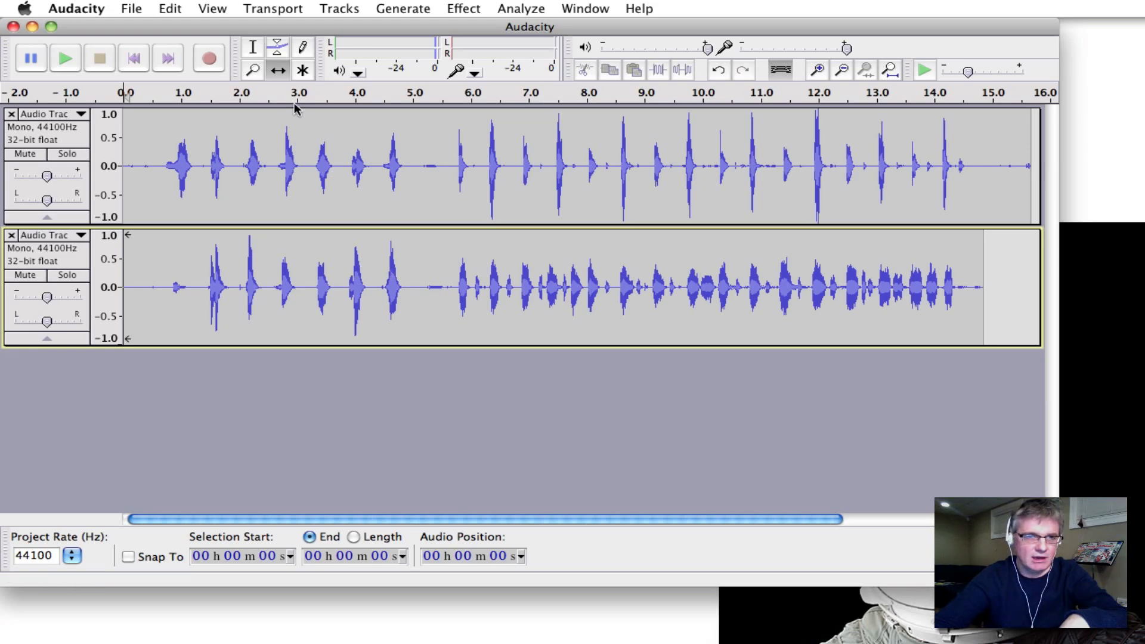
pyautogui.click(253, 53)
pyautogui.click(390, 258)
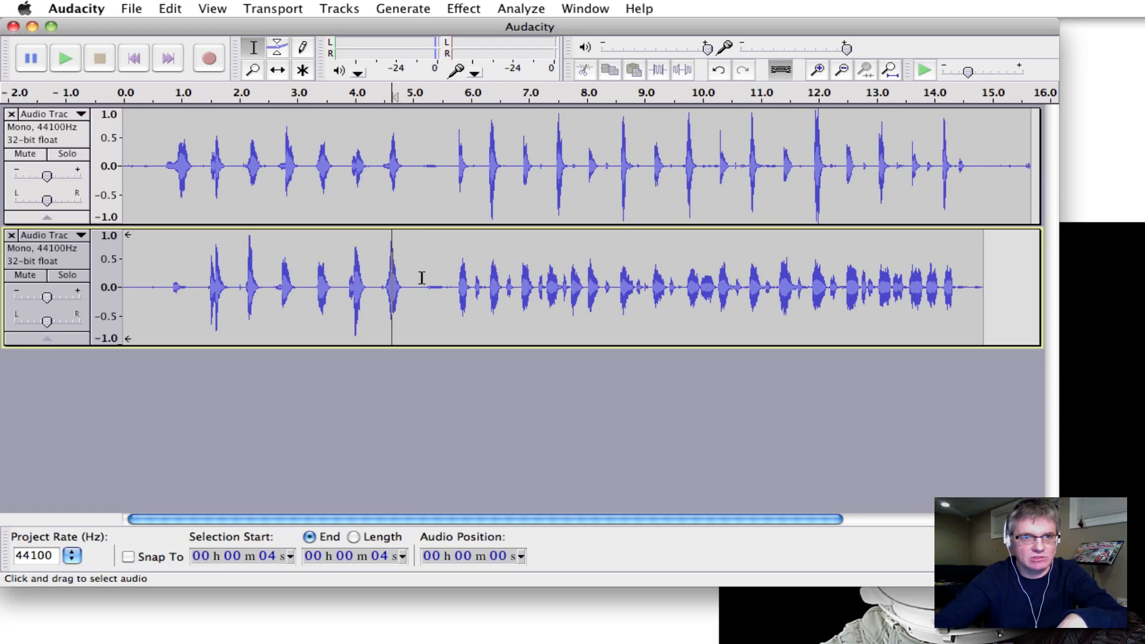
pyautogui.click(358, 268)
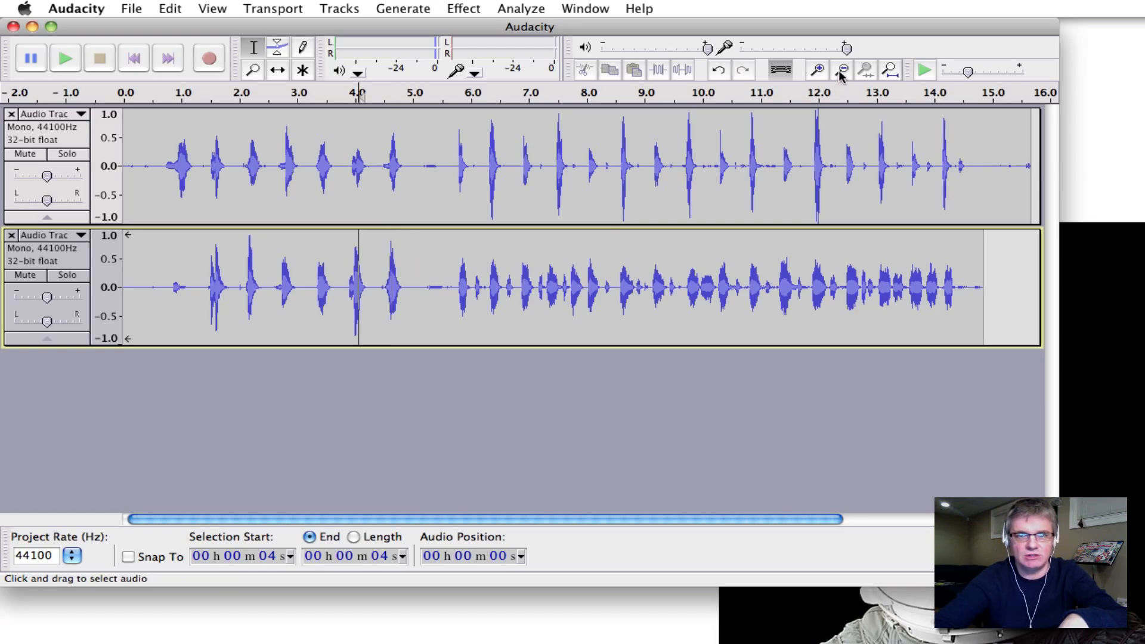
# Zoom in three times around 4 s and nudge the lower track slightly later to align claps.
pyautogui.click(819, 71)
pyautogui.click(820, 71)
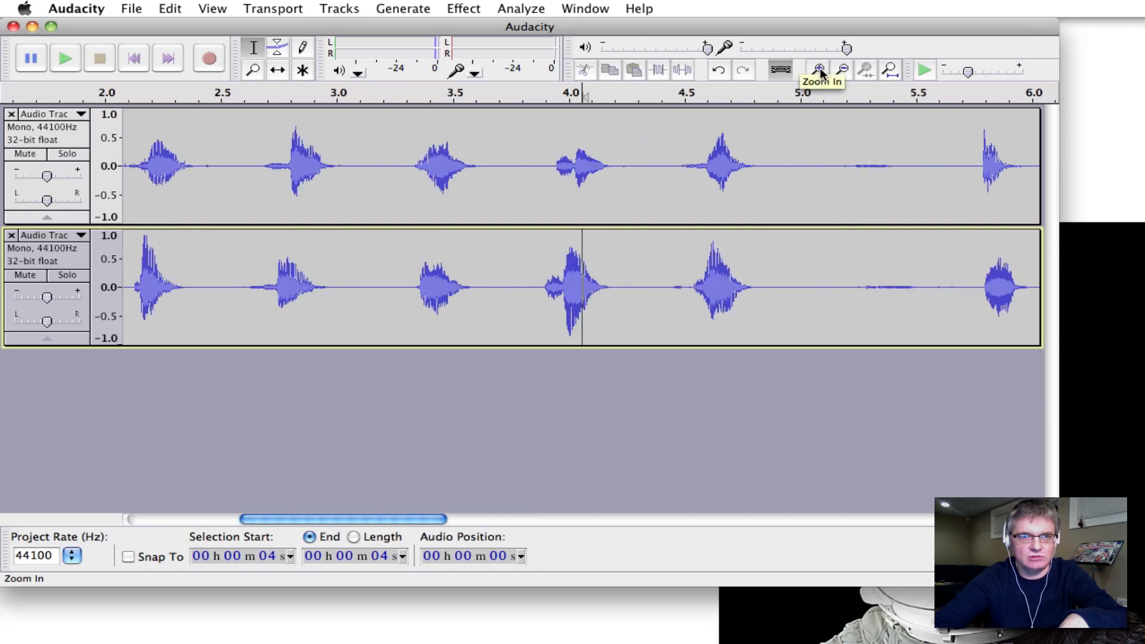
pyautogui.click(820, 70)
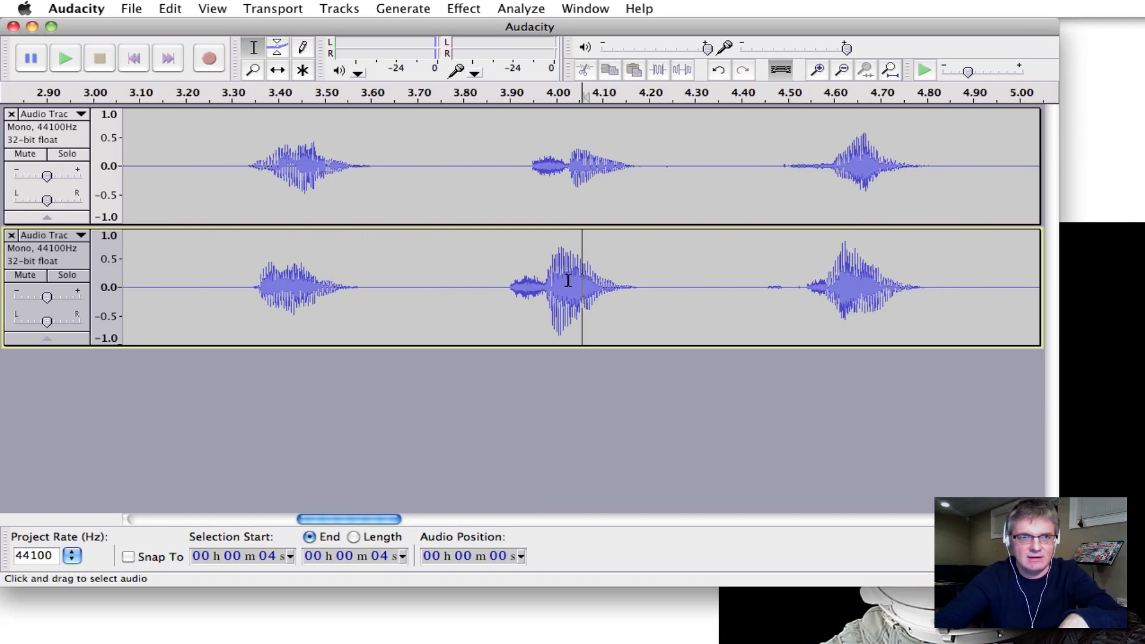
pyautogui.click(277, 69)
pyautogui.moveTo(707, 251); pyautogui.dragTo(724, 252)
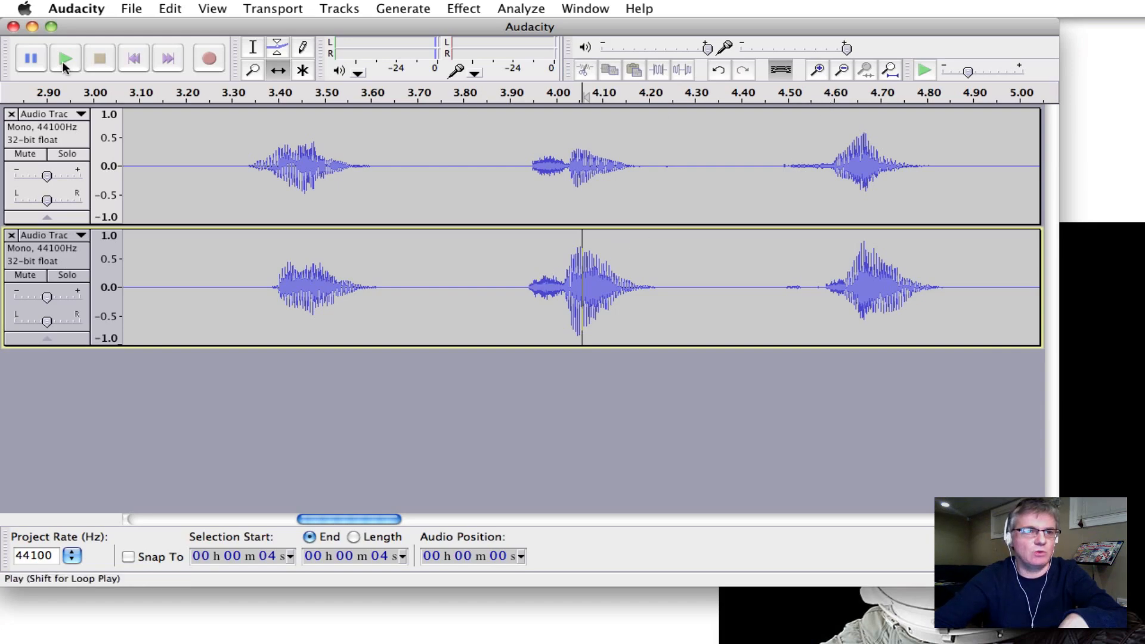
# Play both aligned tracks from the start, zooming out three times to show both recordings whole.
pyautogui.click(138, 64)
pyautogui.click(62, 64)
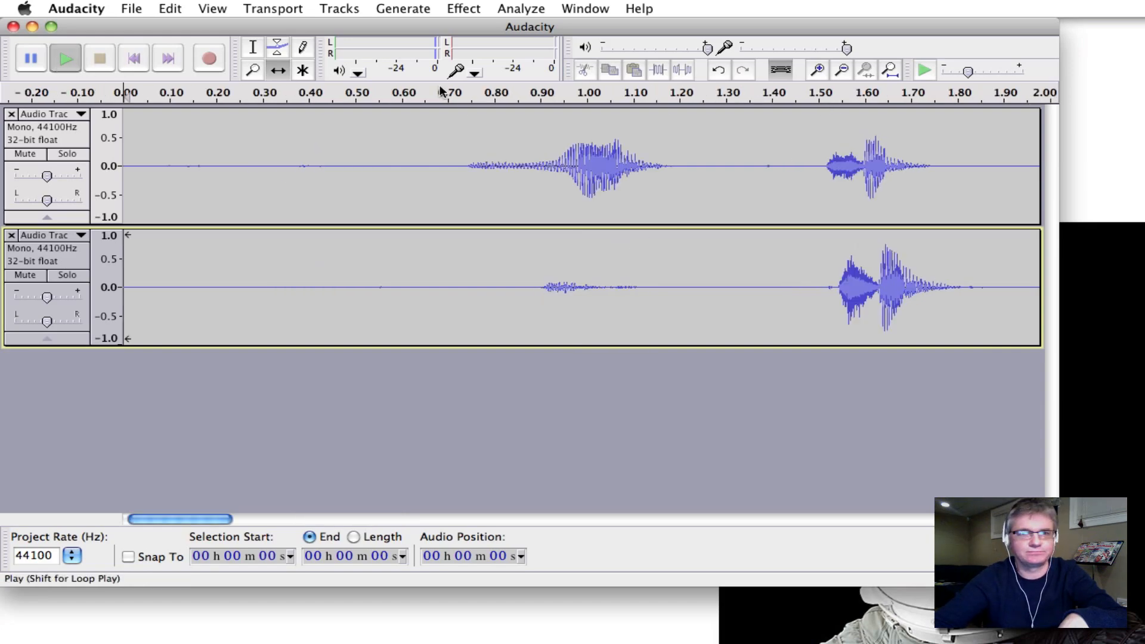
pyautogui.click(838, 72)
pyautogui.click(839, 73)
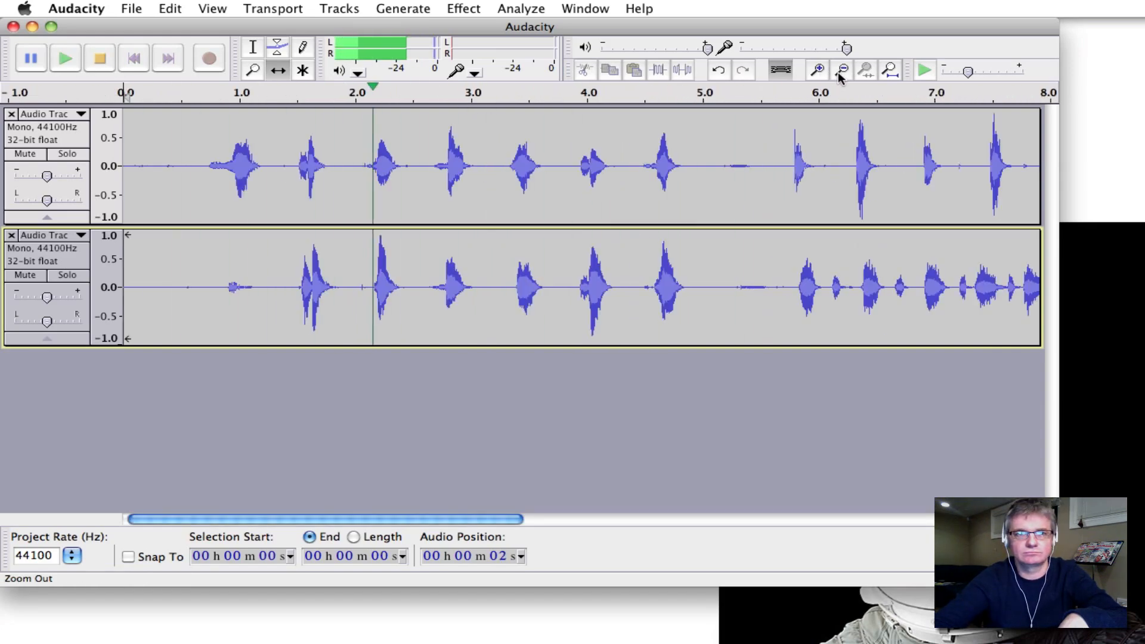
pyautogui.click(839, 74)
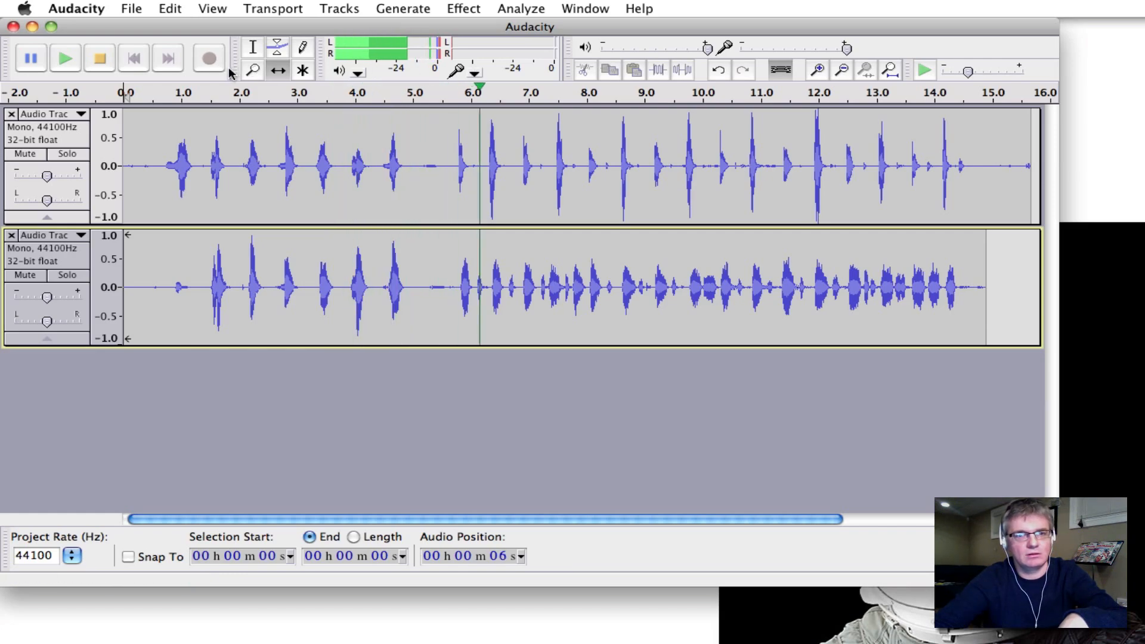
pyautogui.click(100, 59)
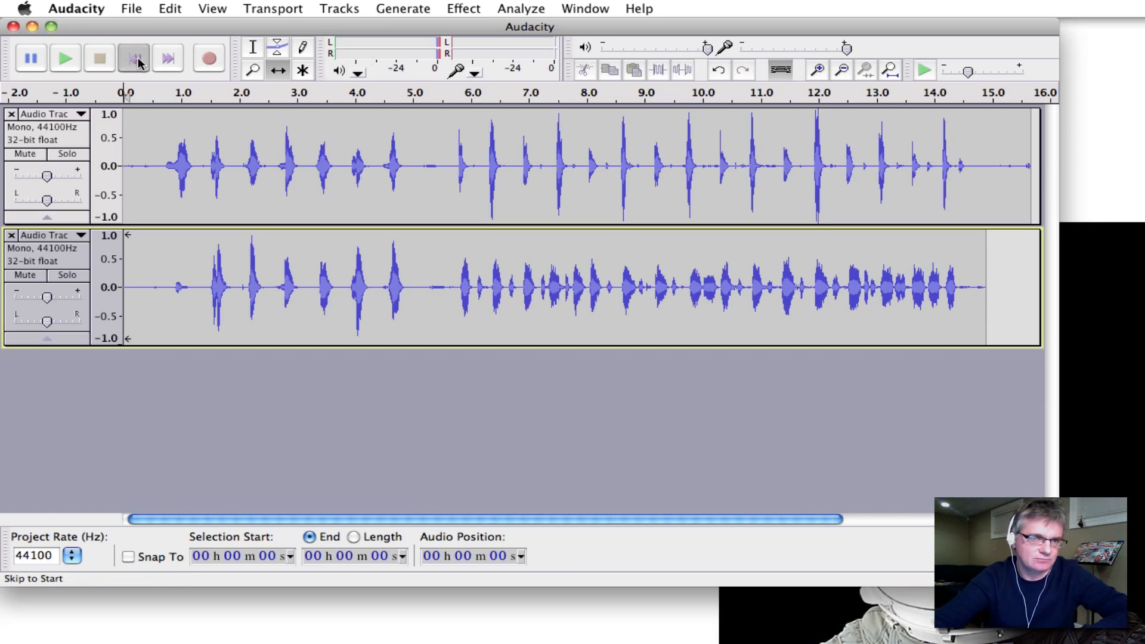
# Record a third 15-second clapping take onto a new track, stopping with Space.
pyautogui.click(210, 59)
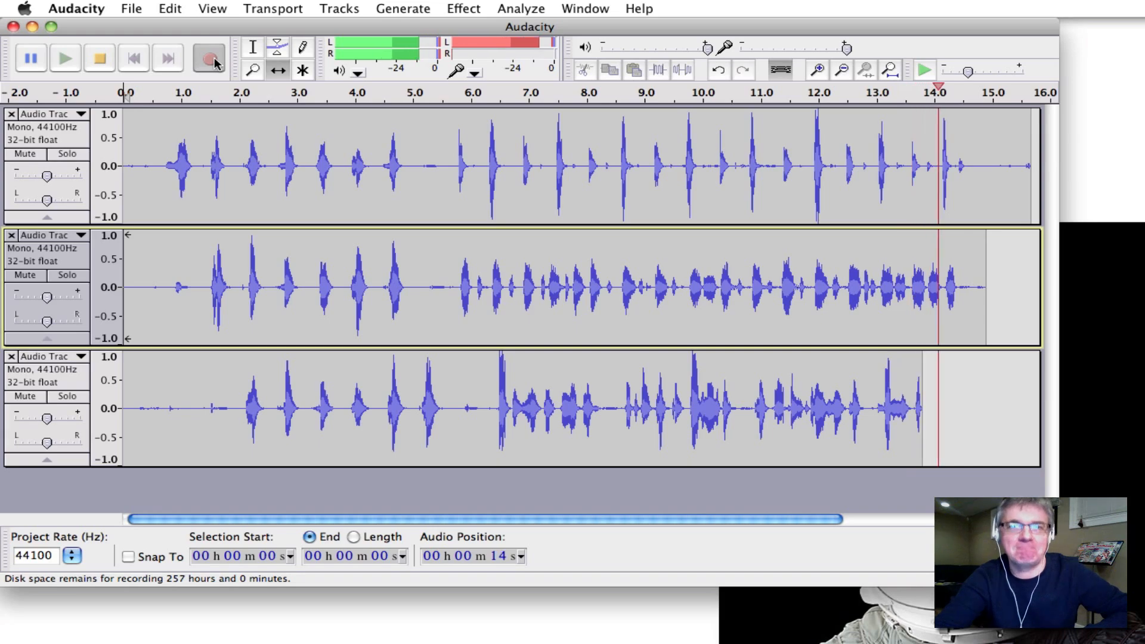
pyautogui.press('space')
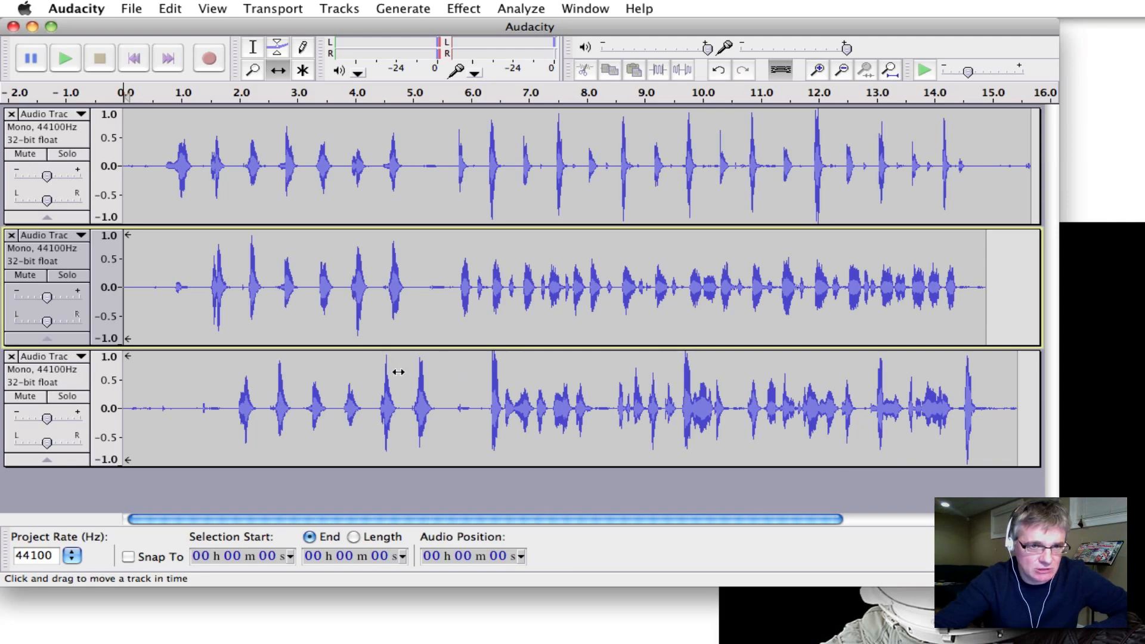
# Slide the third track earlier and mark a reference point at 4.0 s.
pyautogui.moveTo(445, 383); pyautogui.dragTo(416, 383)
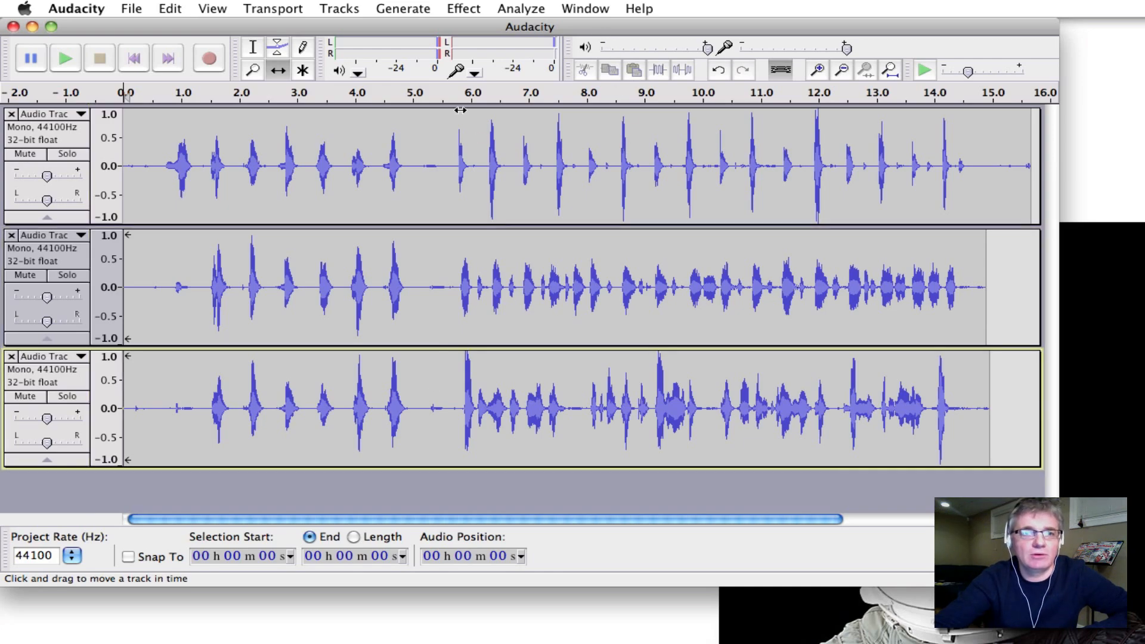
pyautogui.click(250, 50)
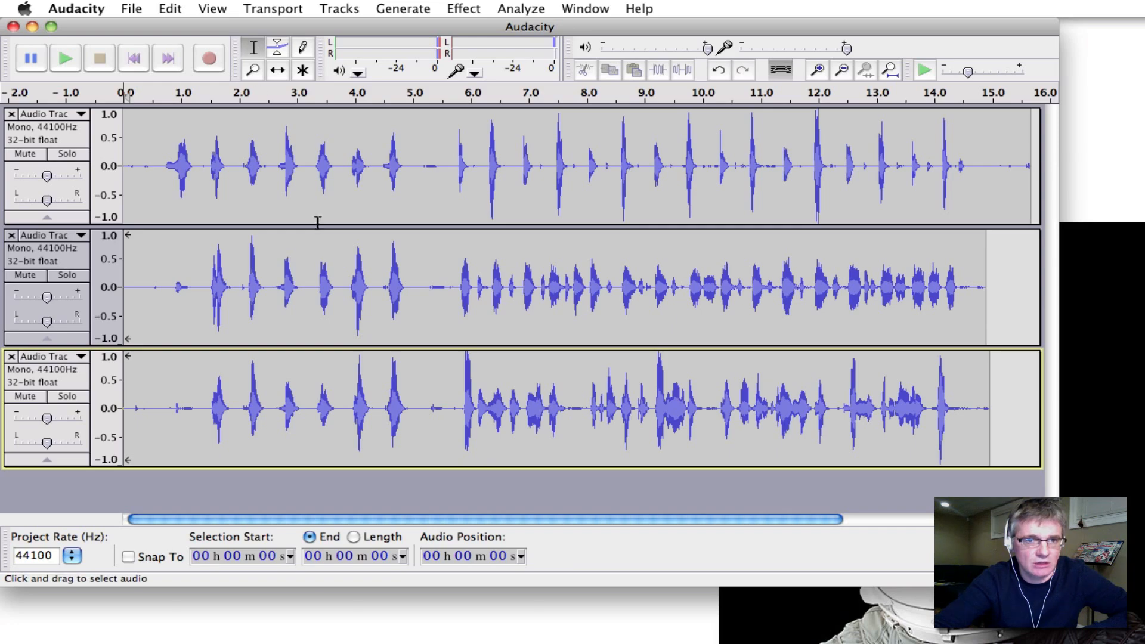
pyautogui.click(359, 325)
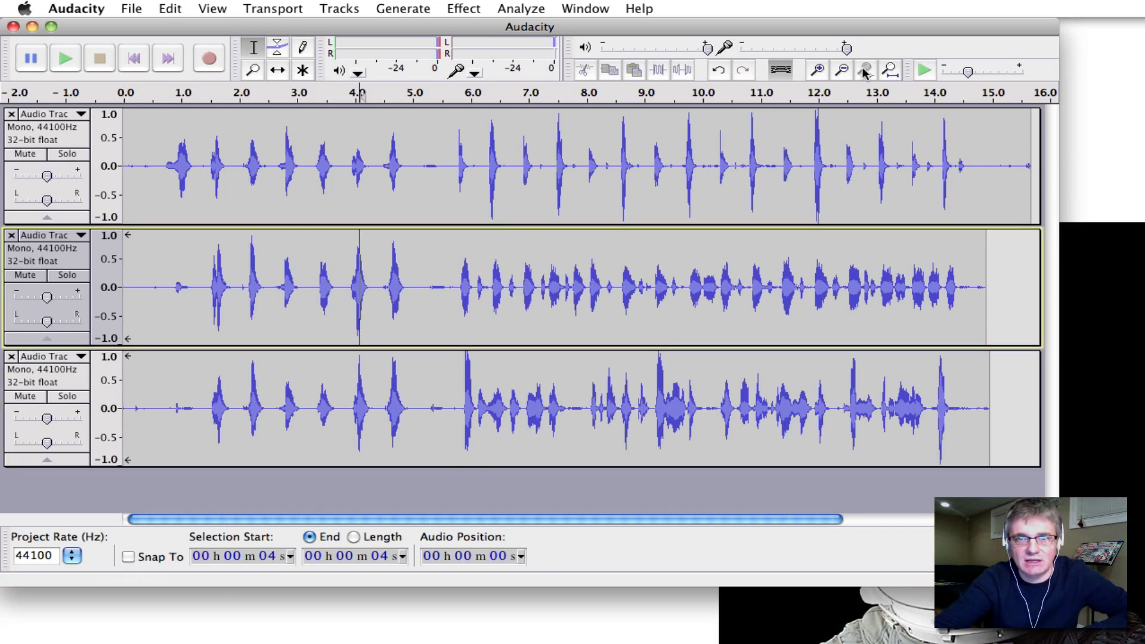
# Zoom in three times around 4 s, nudge the third track slightly later, and return to the start.
pyautogui.click(819, 71)
pyautogui.click(818, 70)
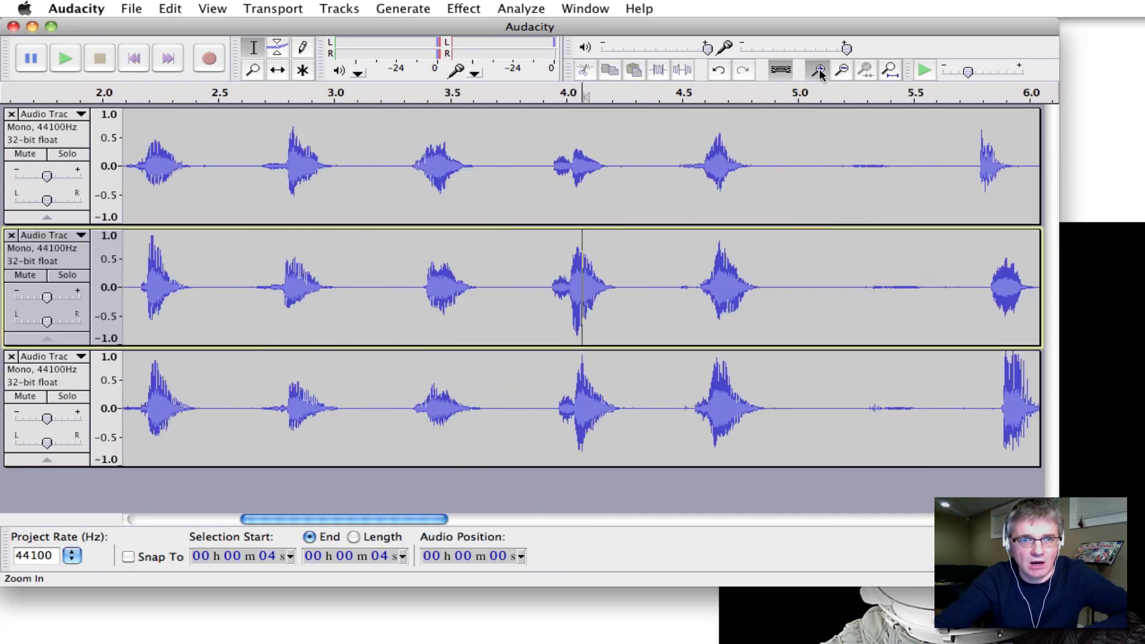
pyautogui.click(819, 71)
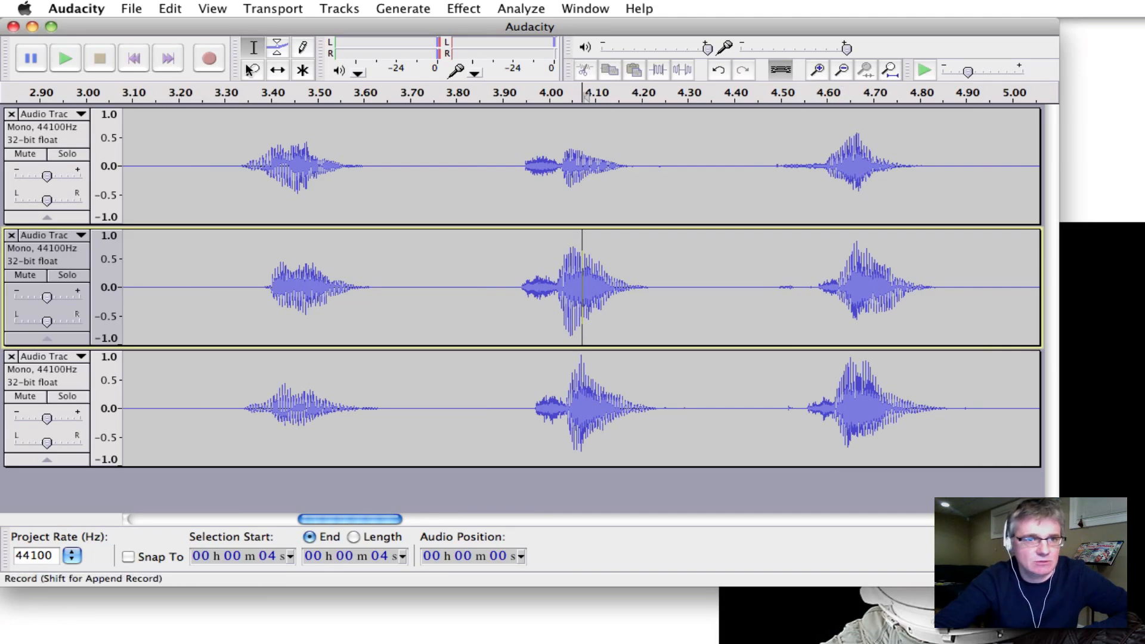
pyautogui.click(278, 71)
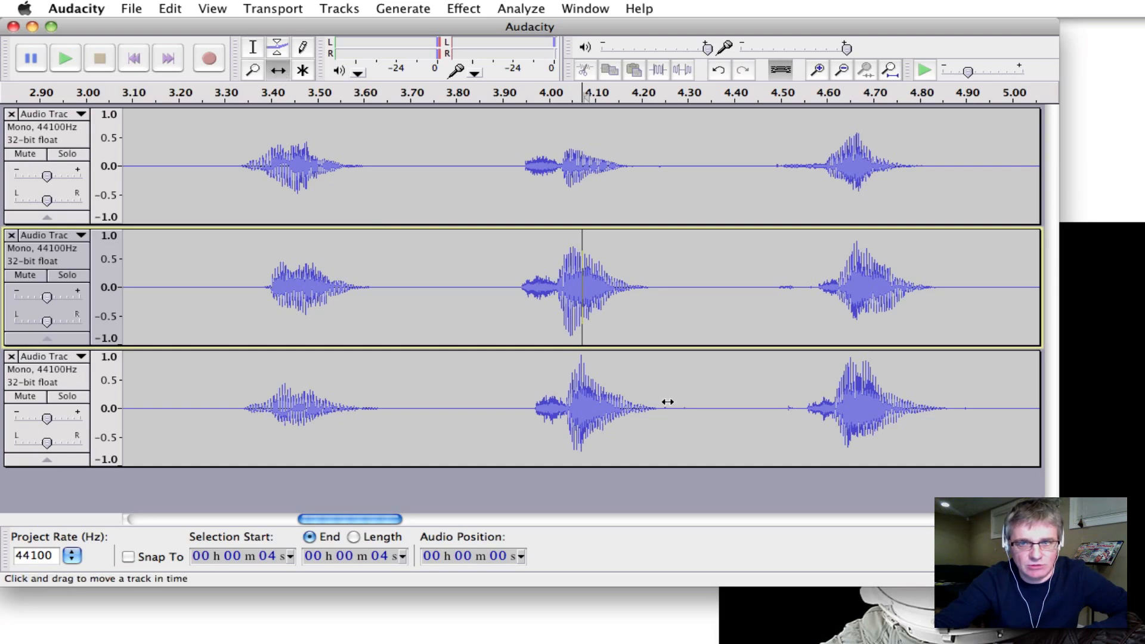
pyautogui.moveTo(668, 402); pyautogui.dragTo(667, 402)
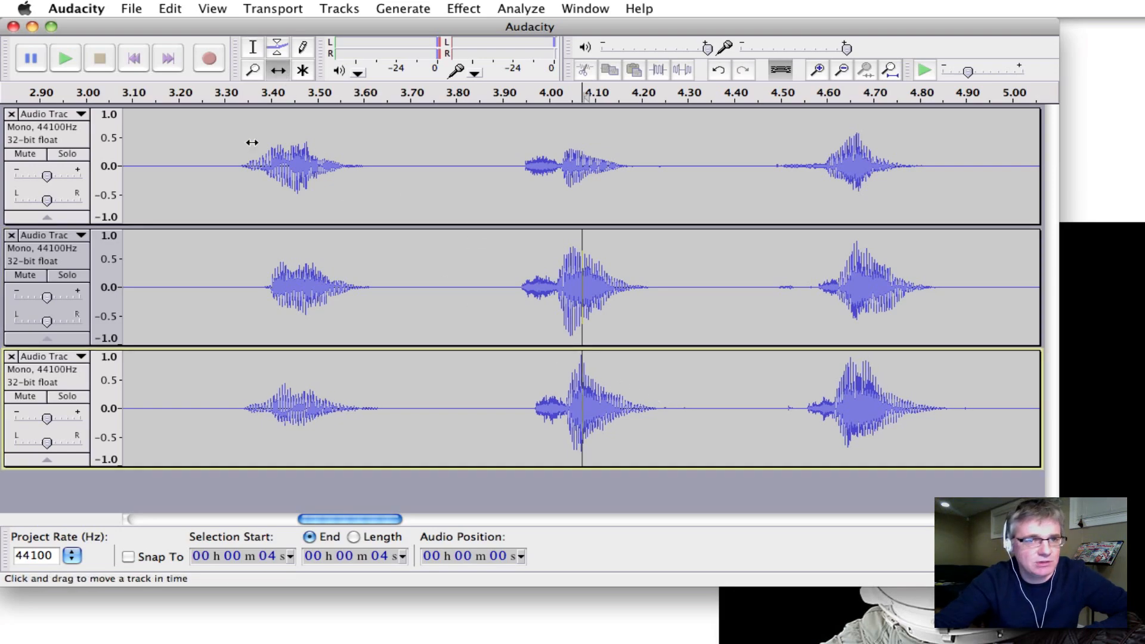
pyautogui.click(133, 58)
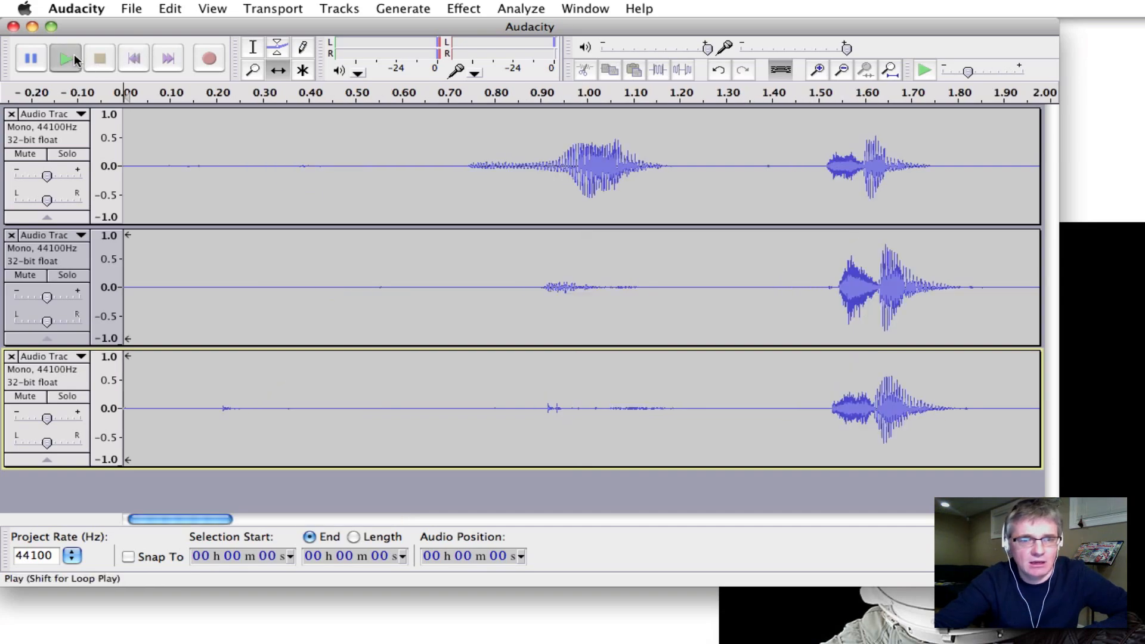
# Play all three tracks together, zooming out three times then in once to view the recordings.
pyautogui.click(74, 59)
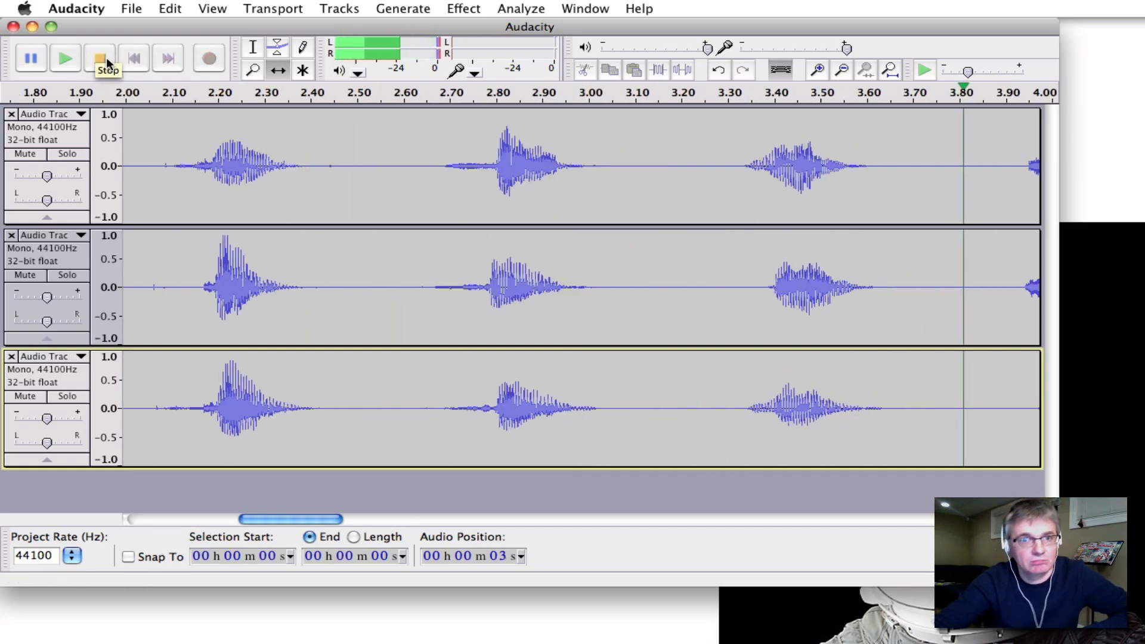
pyautogui.click(842, 72)
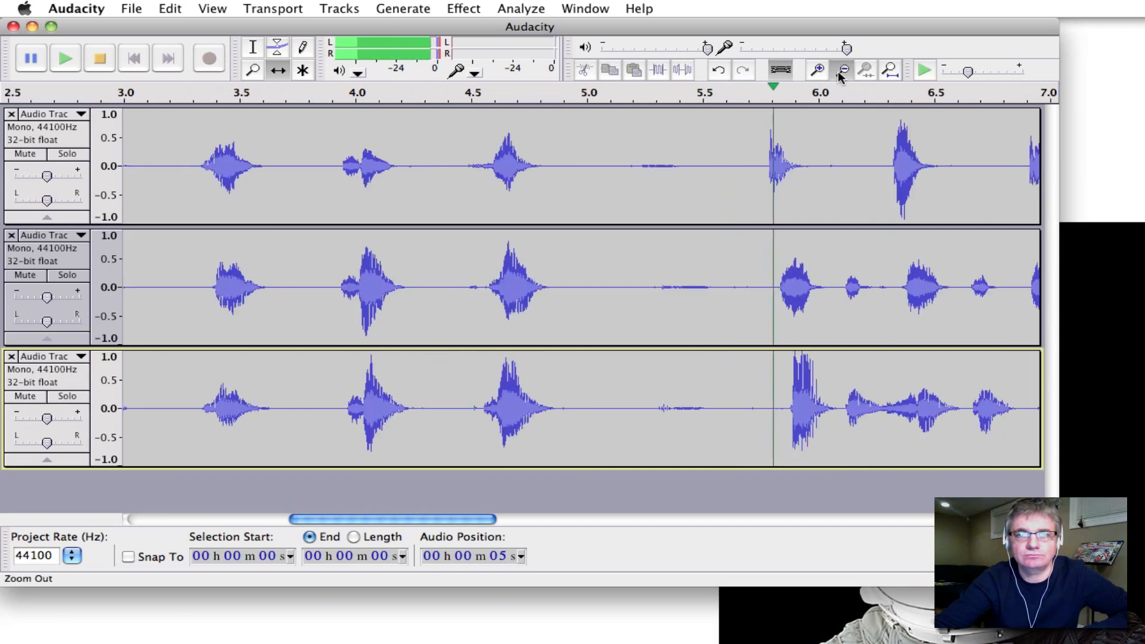
pyautogui.click(841, 72)
pyautogui.click(841, 71)
pyautogui.click(838, 71)
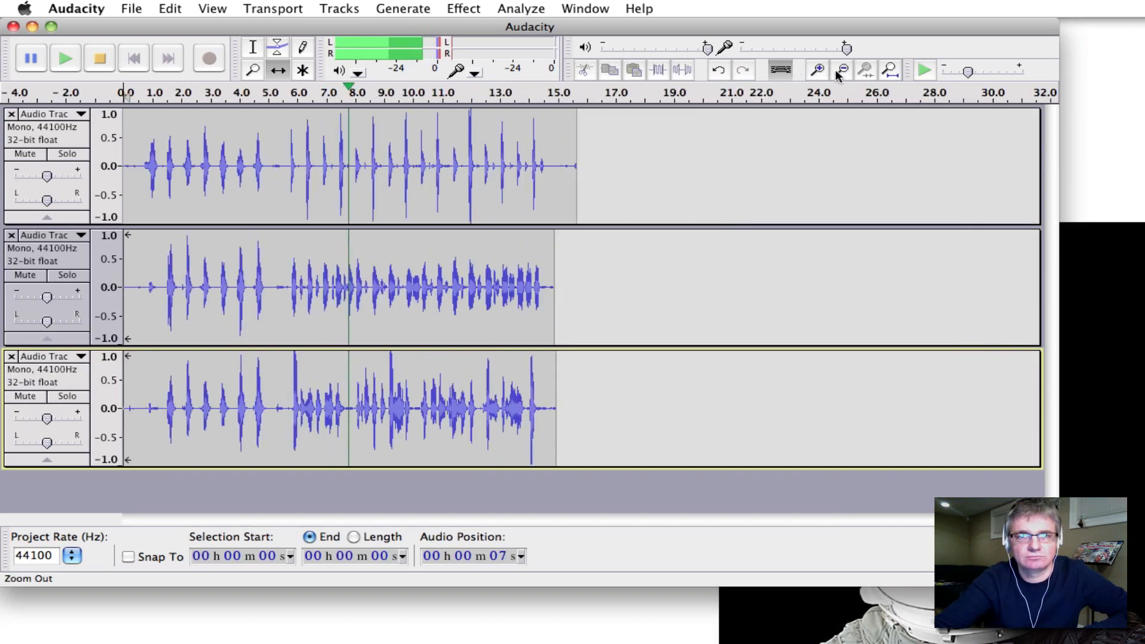
pyautogui.click(819, 69)
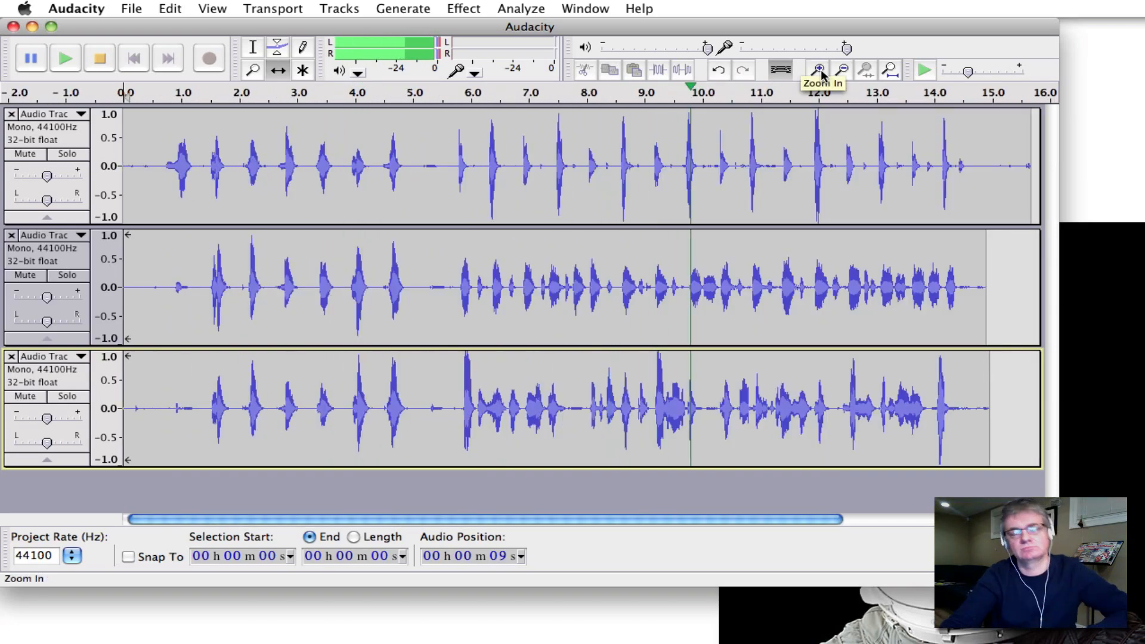